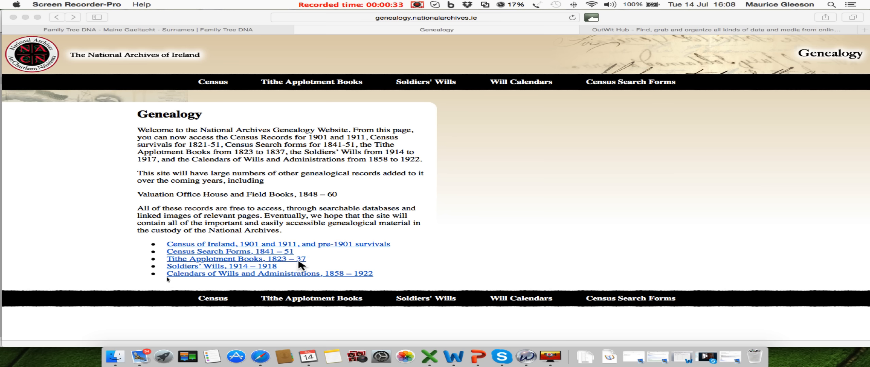
# Open the Census of Ireland 1901 and 1911 site and go to its census records search form.
pyautogui.click(259, 248)
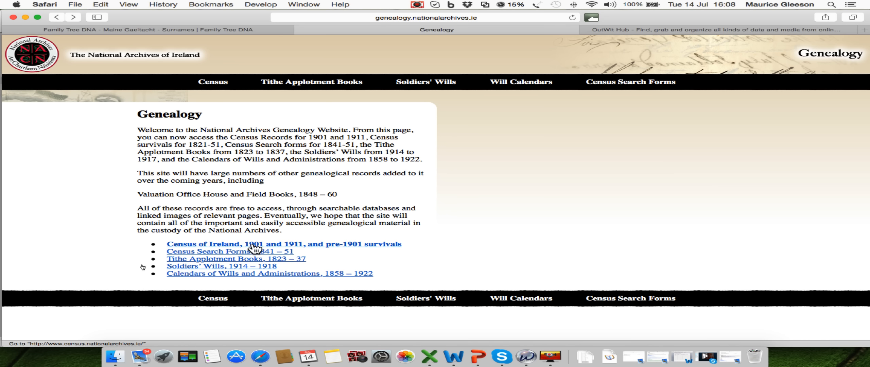
pyautogui.click(253, 246)
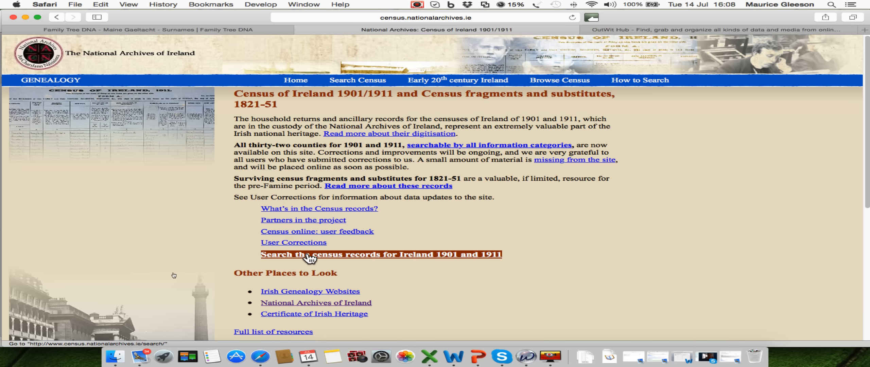
pyautogui.click(341, 255)
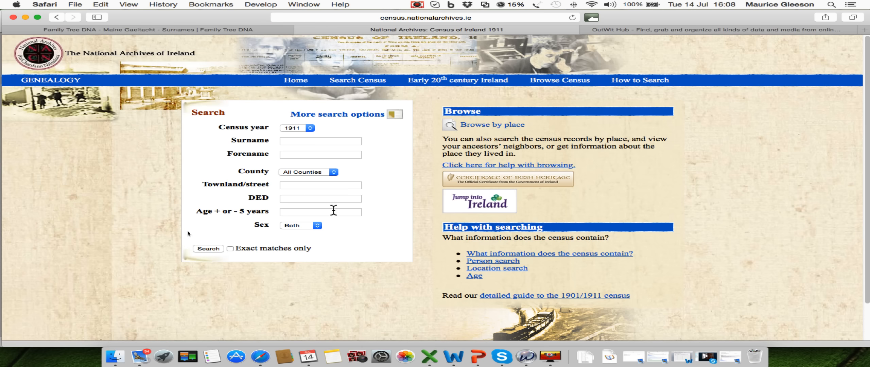
# Search the 1911 census for everyone in County Galway, show 100 records per page and look through the listing.
pyautogui.click(335, 172)
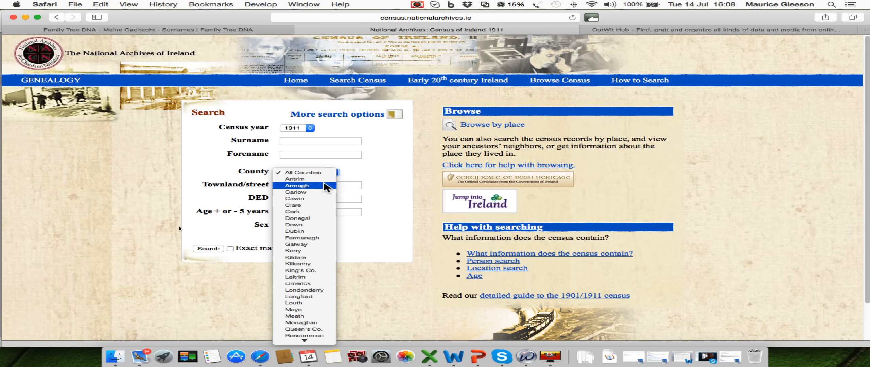
pyautogui.click(304, 244)
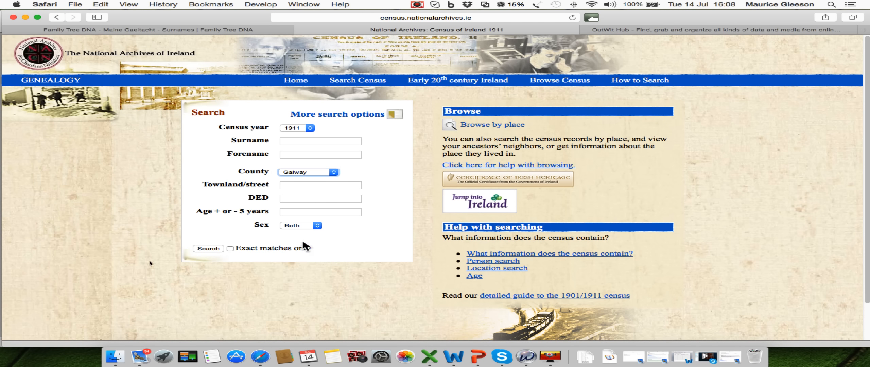
pyautogui.click(208, 248)
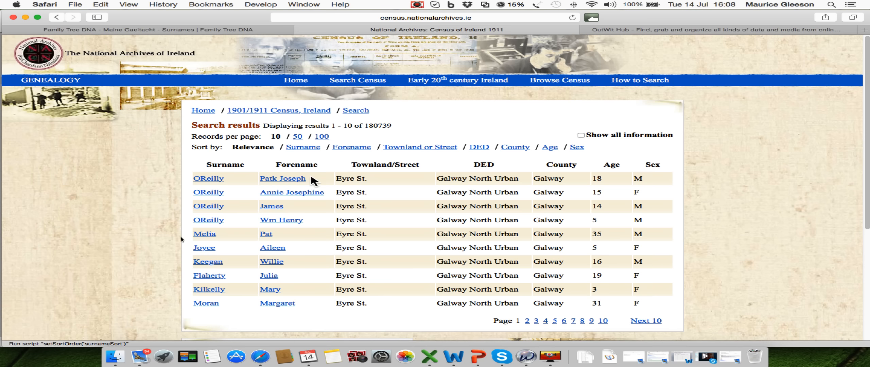
pyautogui.click(322, 137)
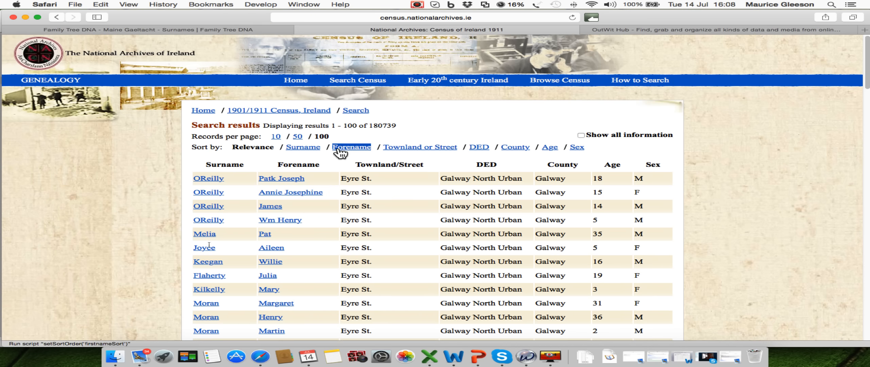
pyautogui.scroll(-15, 375, 223)
pyautogui.scroll(-20, 375, 221)
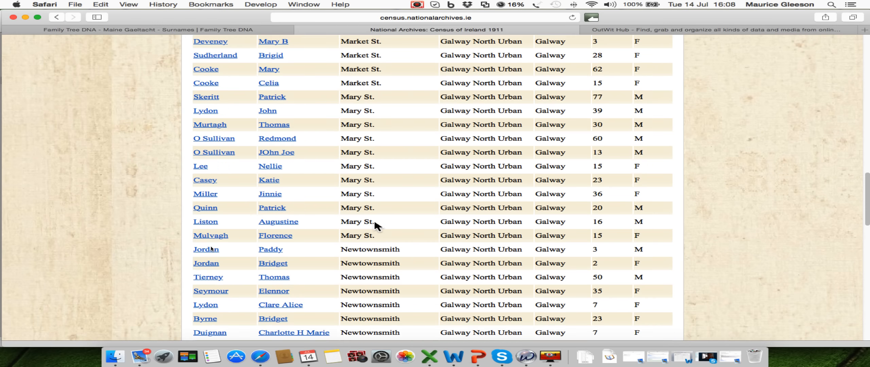
pyautogui.scroll(20, 376, 222)
pyautogui.scroll(20, 340, 225)
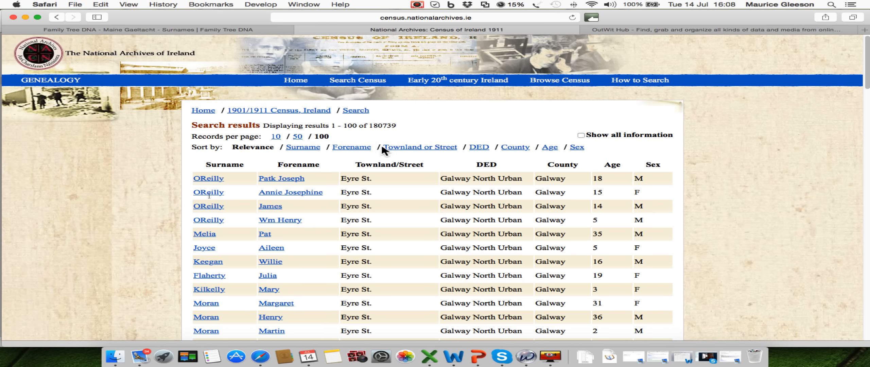
# Search the 1911 Galway census for the surname joyce and show 100 records per page.
pyautogui.scroll(-12, 372, 210)
pyautogui.scroll(-15, 373, 211)
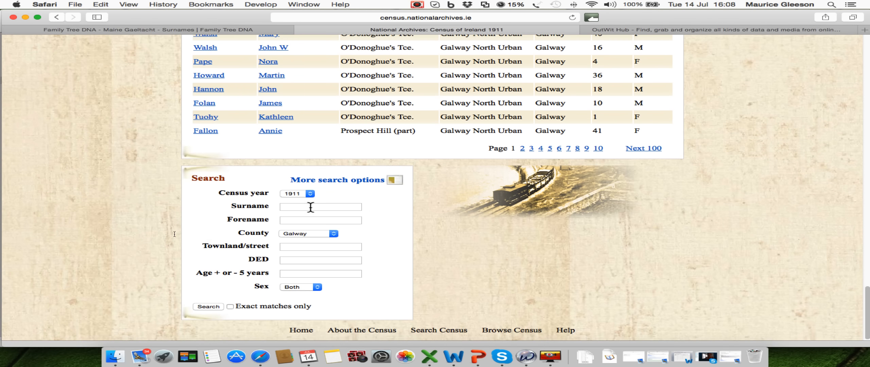
pyautogui.click(310, 207)
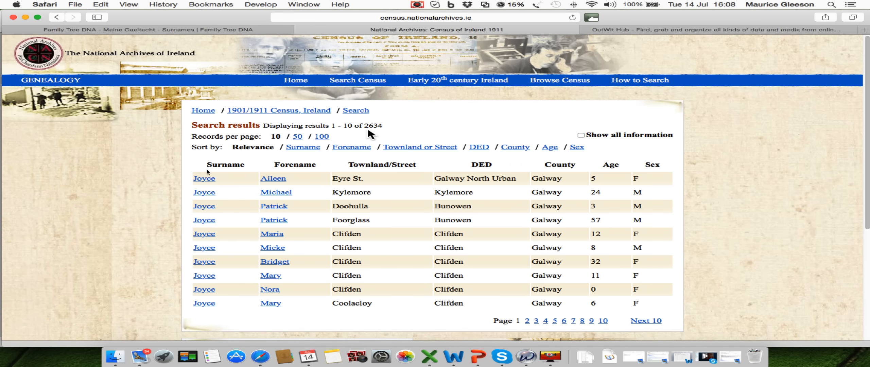
pyautogui.click(325, 137)
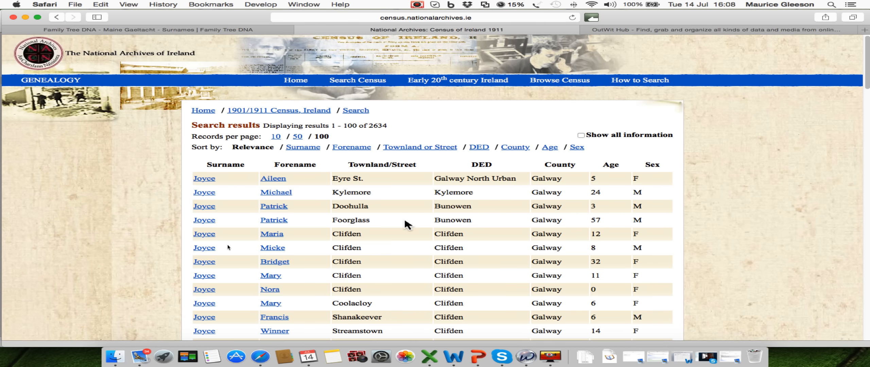
# Sort the Joyce results by surname and by forename, and look through the whole page of records.
pyautogui.scroll(-2, 290, 163)
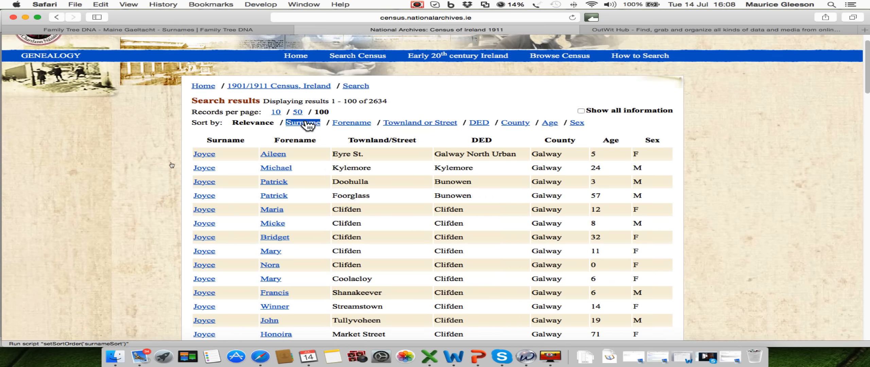
pyautogui.click(301, 125)
pyautogui.click(351, 123)
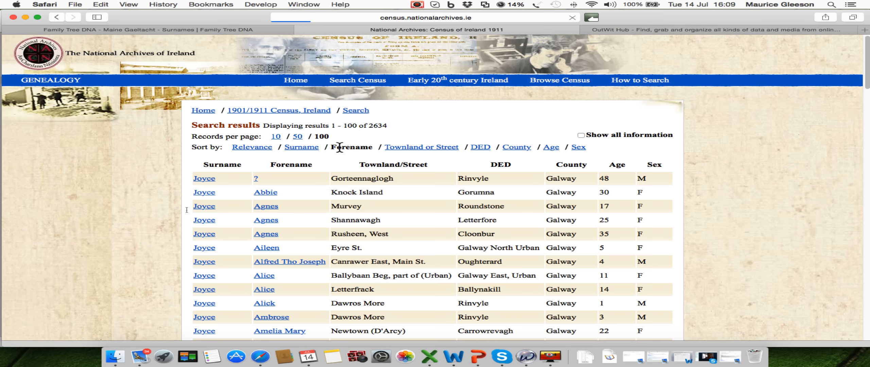
pyautogui.scroll(-5, 292, 163)
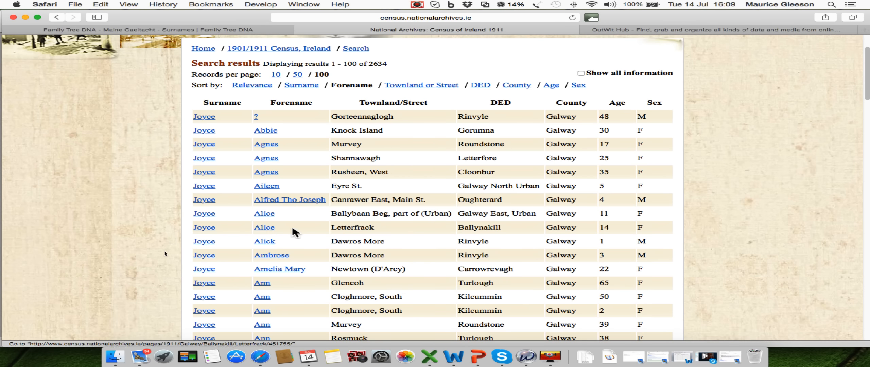
pyautogui.scroll(-20, 295, 233)
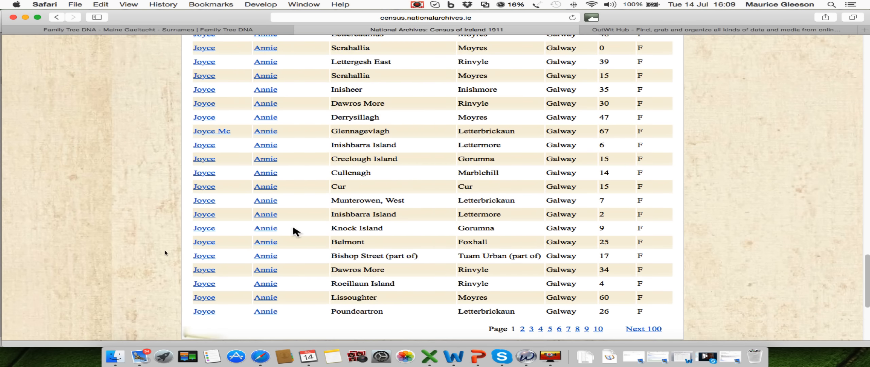
pyautogui.scroll(-10, 296, 232)
pyautogui.scroll(20, 296, 231)
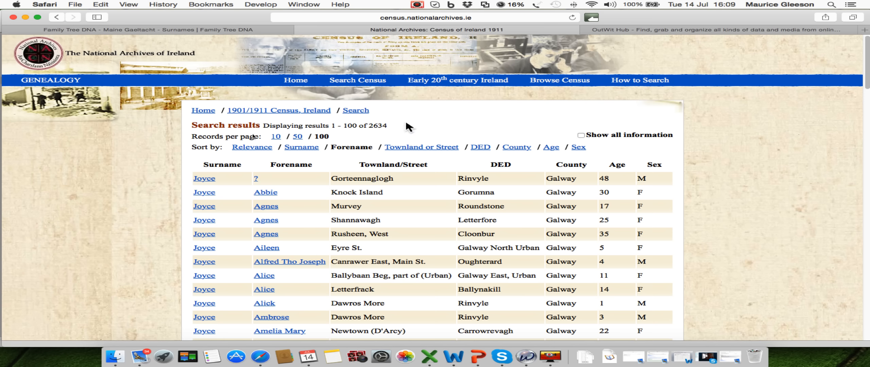
# View the OutWit Hub product page and the OutWit Hub application, and return to the census results in Safari.
pyautogui.click(638, 31)
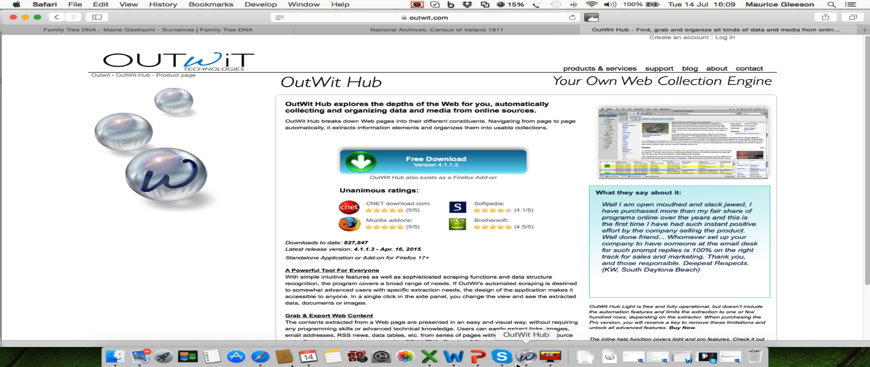
pyautogui.click(526, 357)
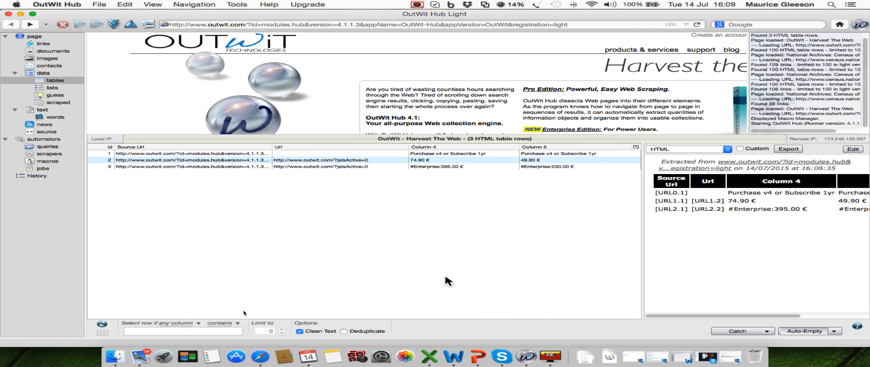
pyautogui.click(259, 358)
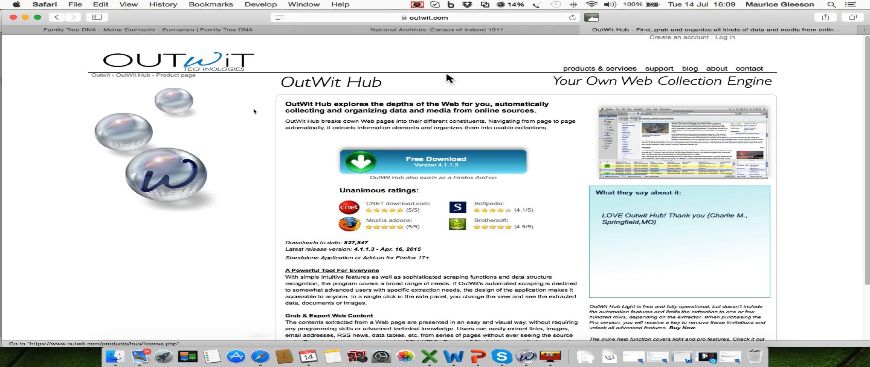
pyautogui.click(446, 30)
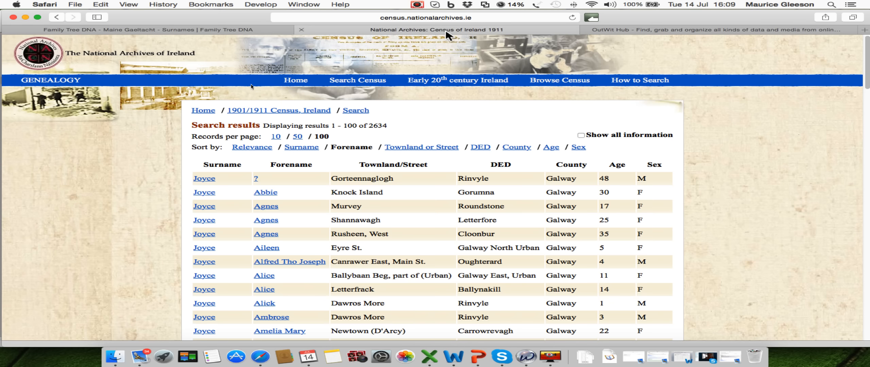
# Copy the full web address of the Joyce census results page.
pyautogui.click(489, 17)
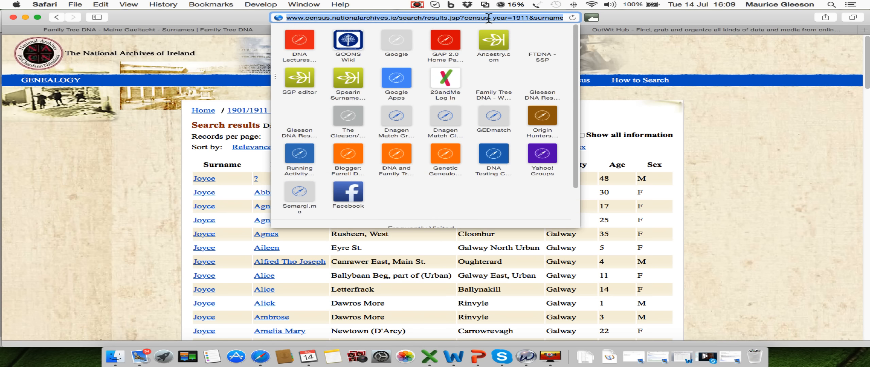
pyautogui.rightClick(489, 18)
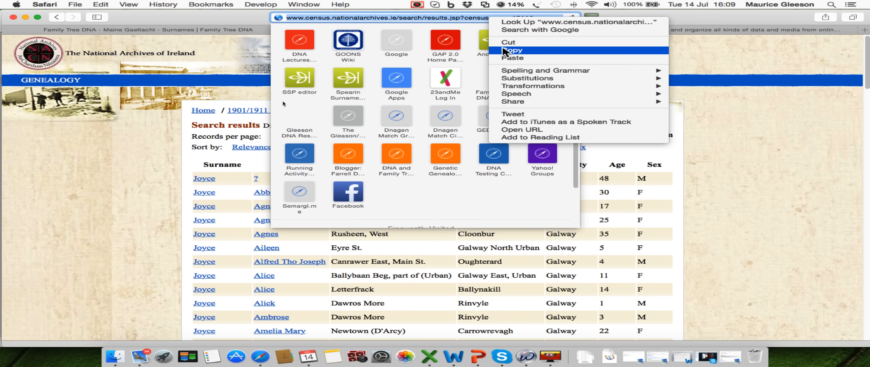
pyautogui.click(504, 50)
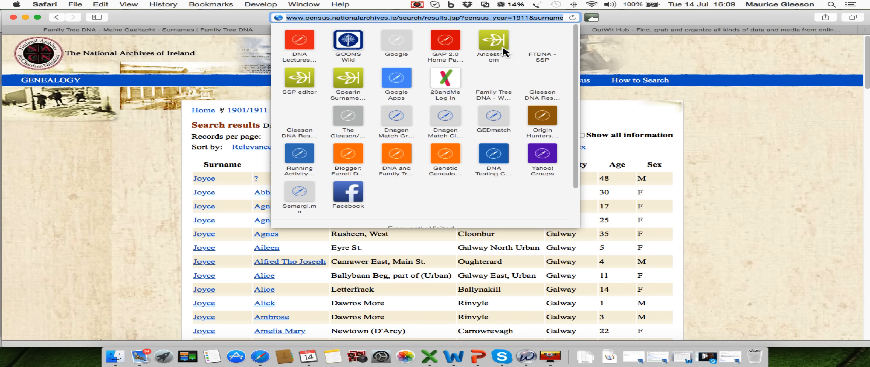
# Switch to OutWit Hub and load the copied census results address in place of the current one.
pyautogui.click(526, 357)
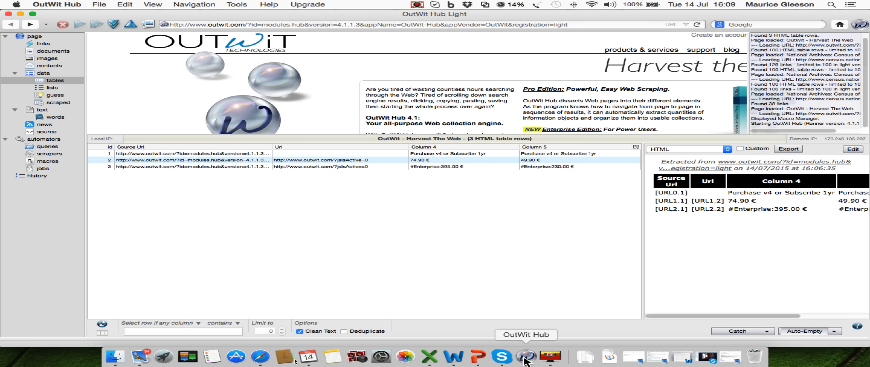
pyautogui.click(345, 24)
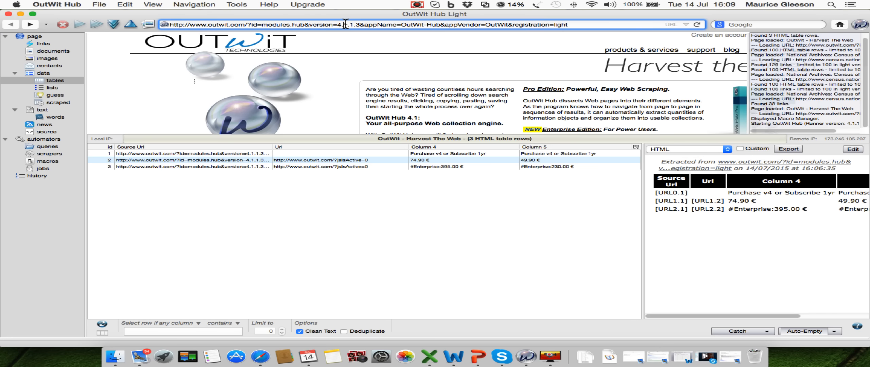
pyautogui.tripleClick(346, 25)
pyautogui.rightClick(346, 24)
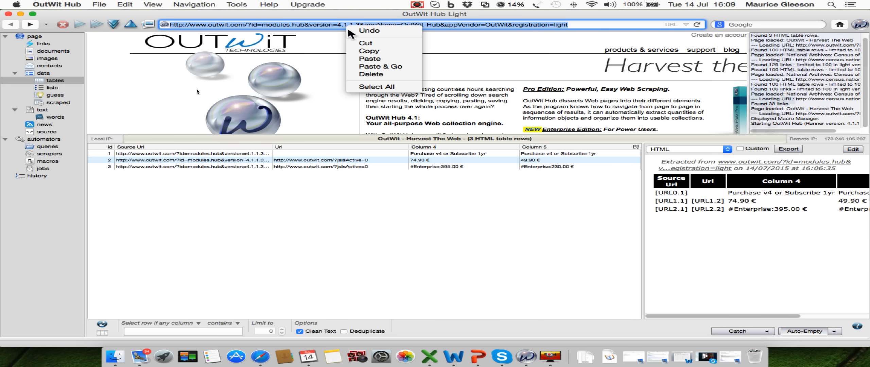
pyautogui.click(354, 66)
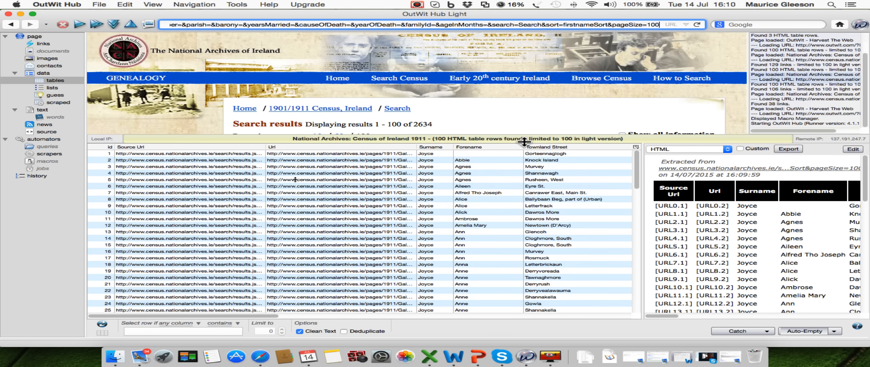
# Widen the extracted table over the export preview to show more columns, and review its rows through row 100.
pyautogui.moveTo(642, 241); pyautogui.dragTo(867, 243)
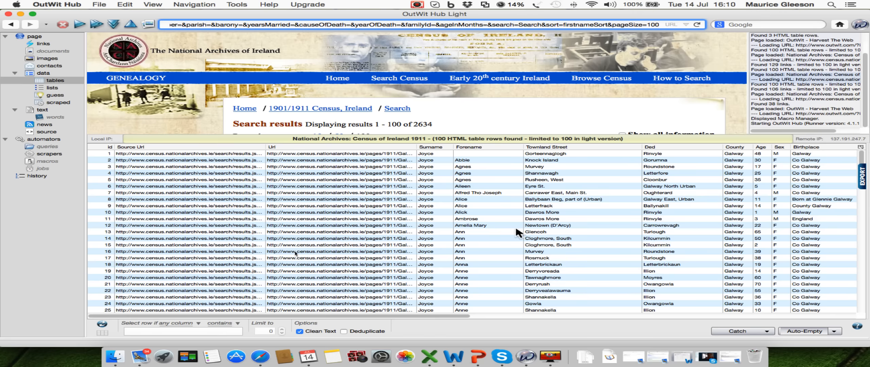
pyautogui.scroll(-5, 495, 205)
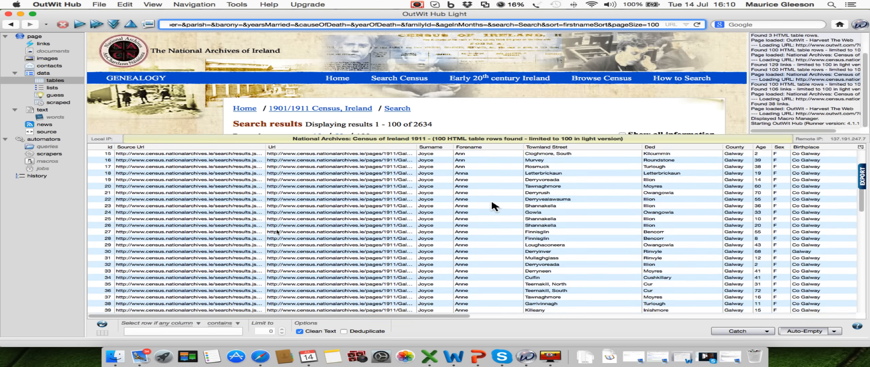
pyautogui.scroll(-10, 494, 206)
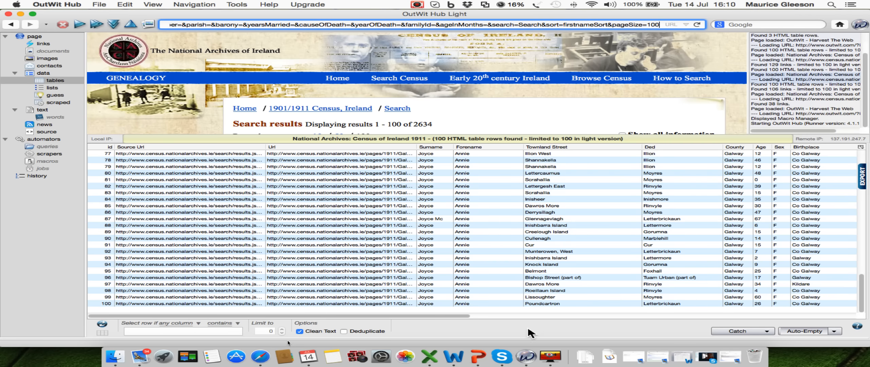
# Switch to Safari to check the end of the census results page and its page links, and return to OutWit Hub.
pyautogui.click(263, 356)
pyautogui.scroll(-10, 393, 272)
pyautogui.scroll(-10, 393, 273)
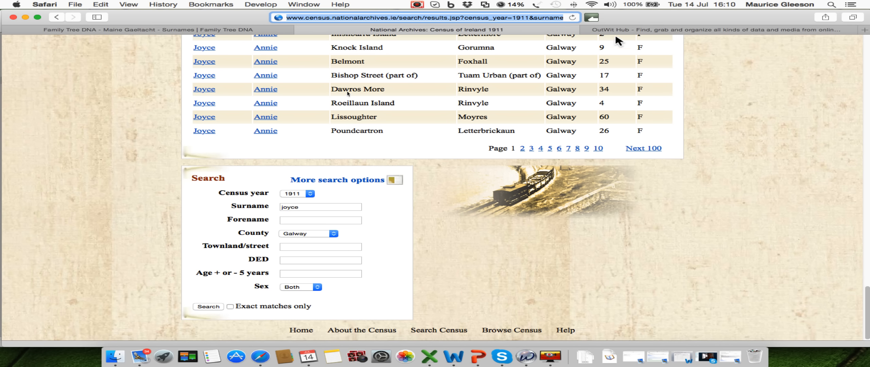
pyautogui.click(527, 357)
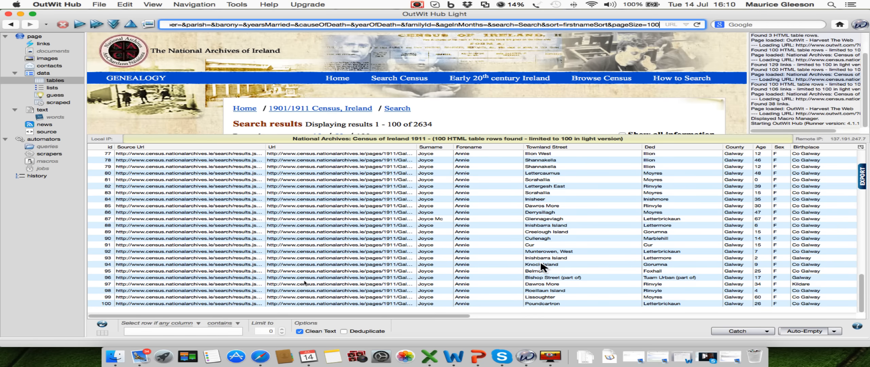
# Select all rows of the extracted census table.
pyautogui.rightClick(491, 227)
pyautogui.moveTo(514, 257)
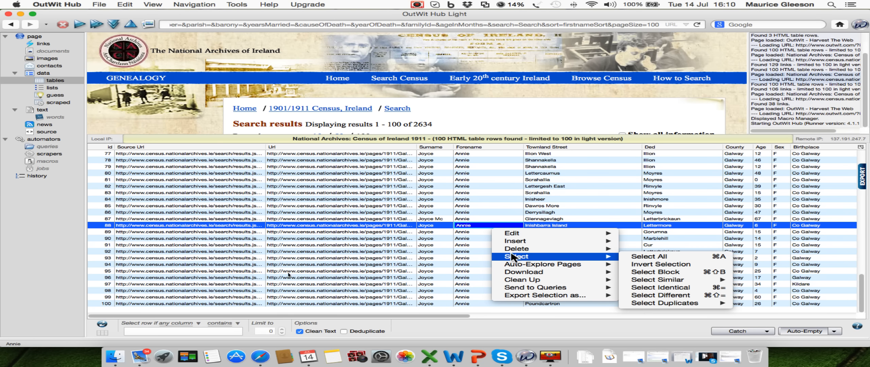
pyautogui.click(663, 257)
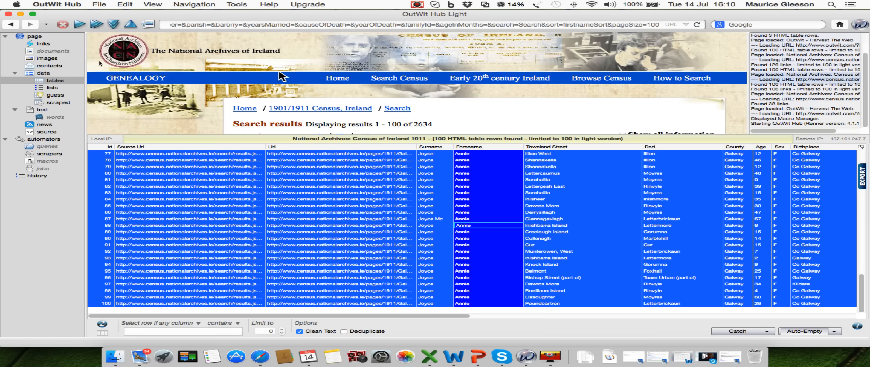
# Copy the selected census rows and paste them into the blank Excel workbook starting at cell A1.
pyautogui.click(126, 5)
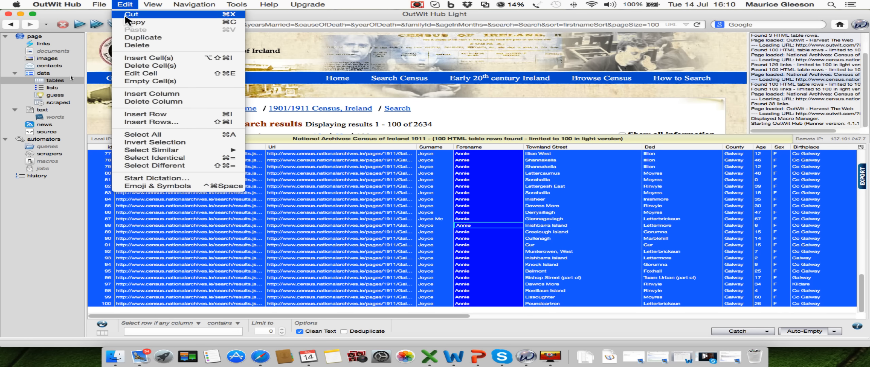
pyautogui.click(127, 22)
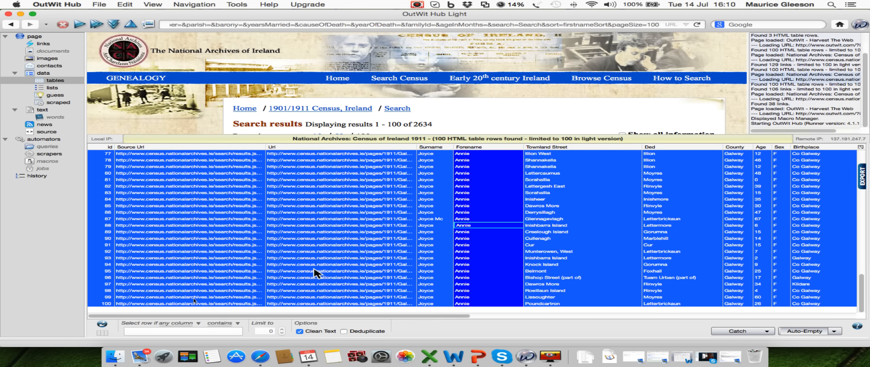
pyautogui.click(430, 359)
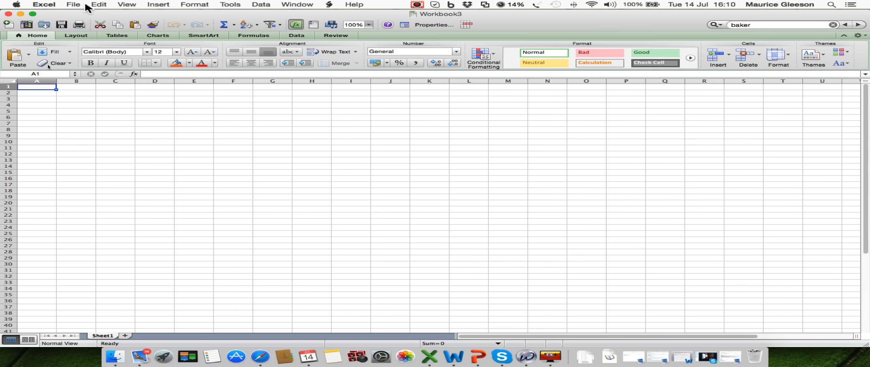
pyautogui.click(99, 5)
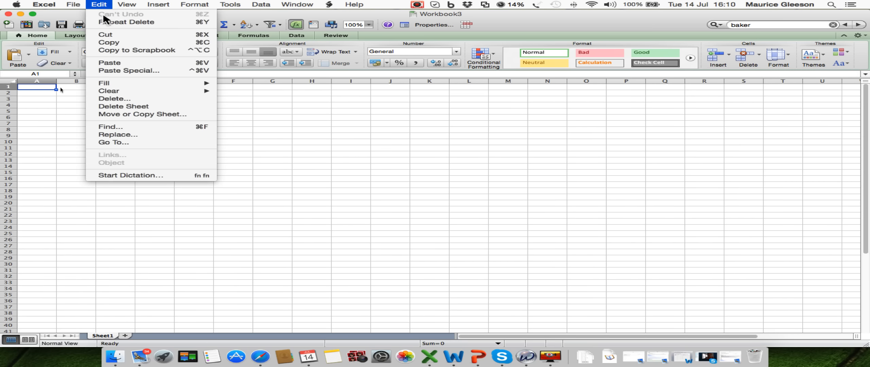
pyautogui.click(109, 63)
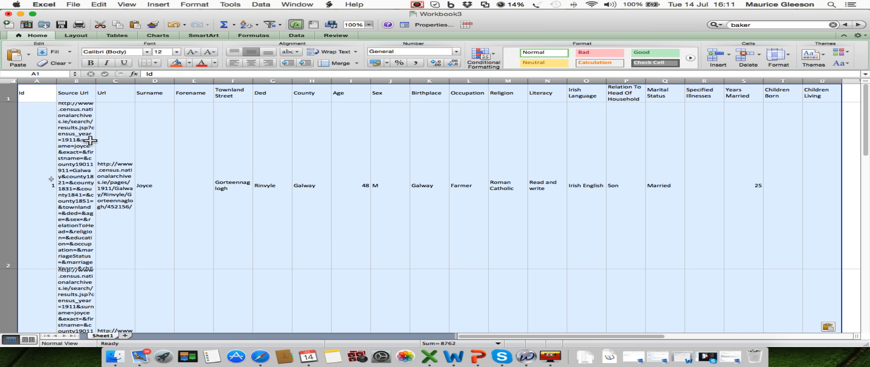
# Delete the Source Url column and autofit the widths of the remaining columns across the whole sheet.
pyautogui.click(83, 80)
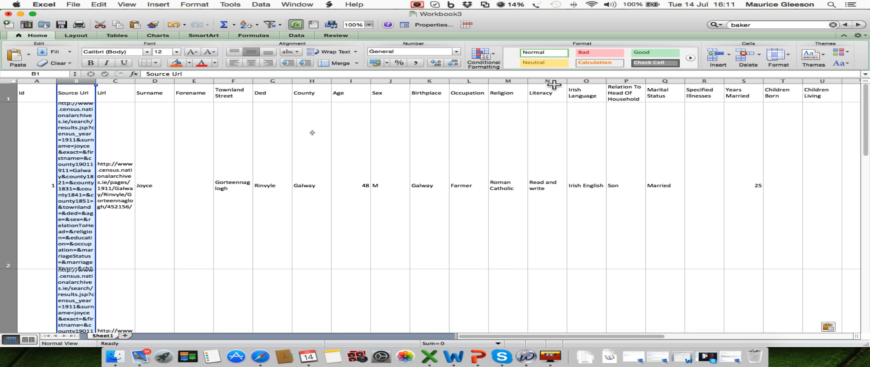
pyautogui.click(750, 56)
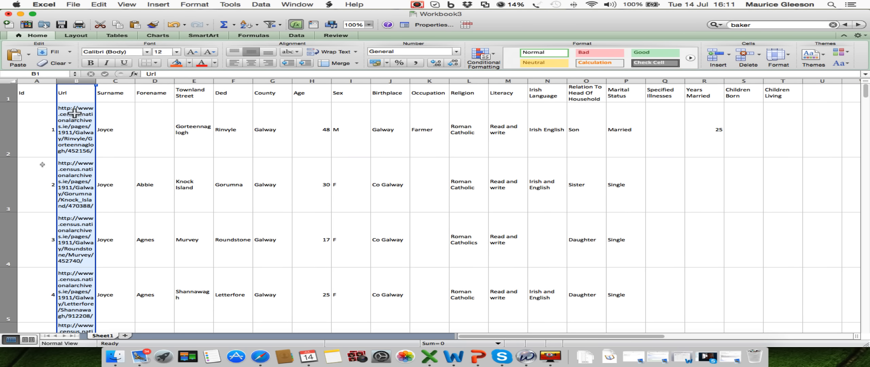
pyautogui.click(14, 81)
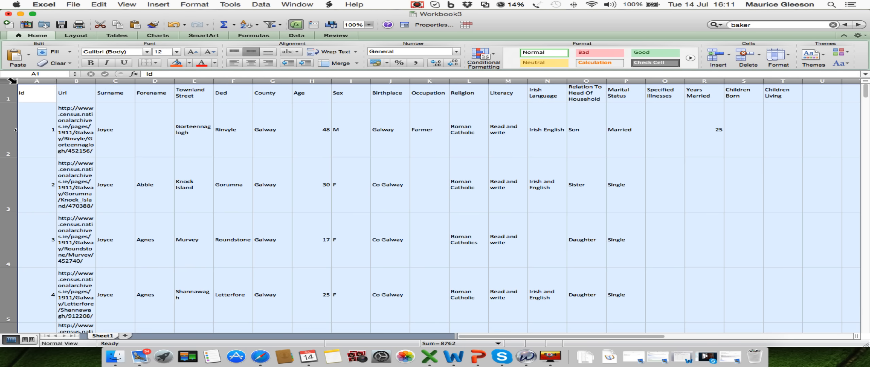
pyautogui.moveTo(55, 81); pyautogui.dragTo(54, 81)
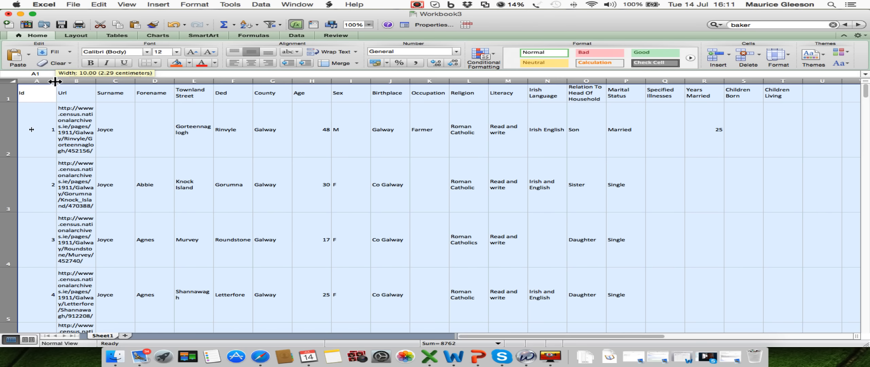
pyautogui.doubleClick(54, 81)
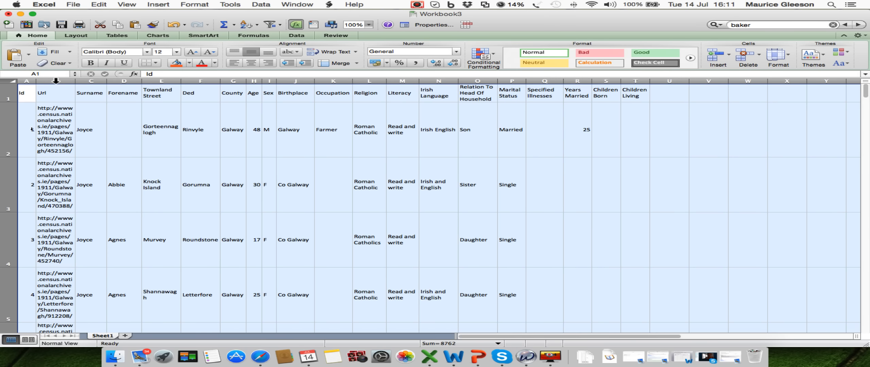
pyautogui.moveTo(75, 81)
pyautogui.mouseDown()
pyautogui.moveTo(439, 85)
pyautogui.moveTo(74, 90)
pyautogui.mouseUp()
# Reduce the height of all rows in the sheet uniformly so that more census records fit in view.
pyautogui.click(57, 119)
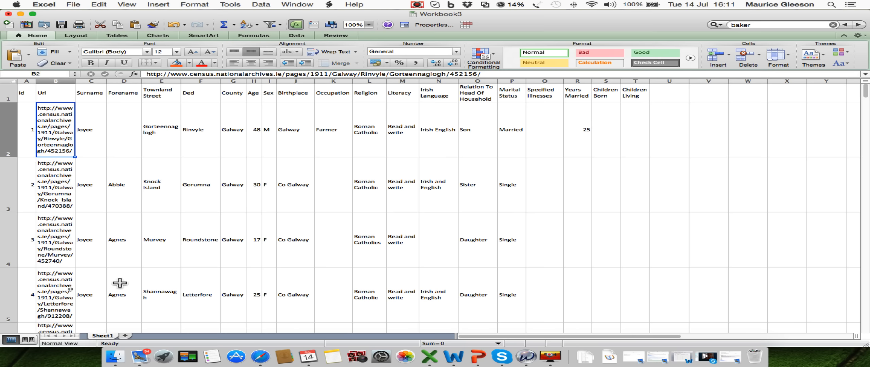
pyautogui.scroll(-5, 141, 244)
pyautogui.scroll(-10, 141, 244)
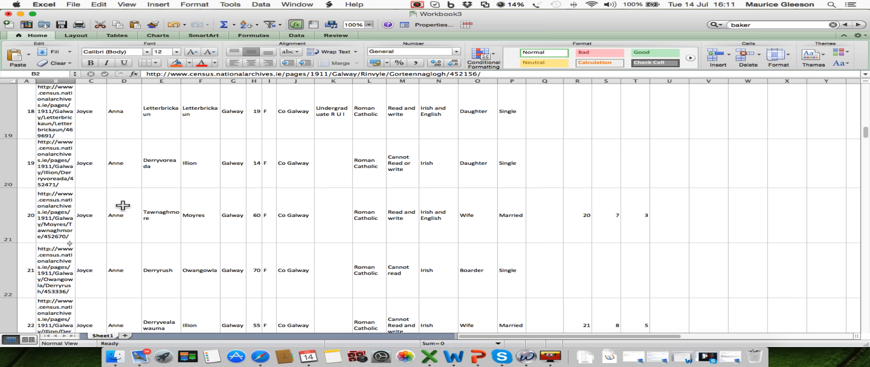
pyautogui.scroll(15, 18, 163)
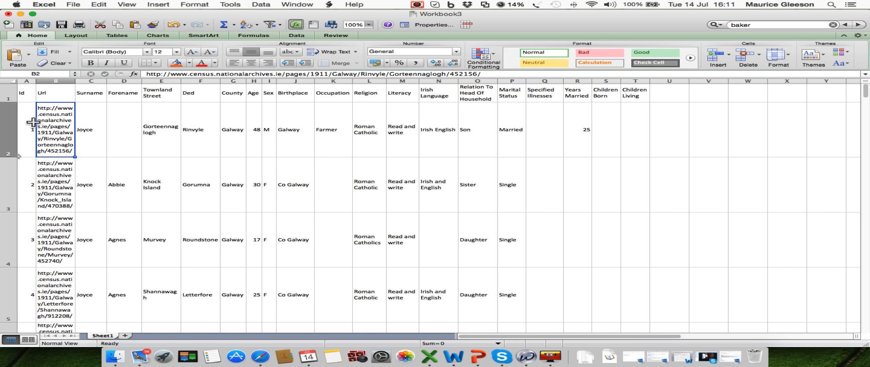
pyautogui.click(10, 80)
pyautogui.moveTo(8, 156); pyautogui.dragTo(24, 120)
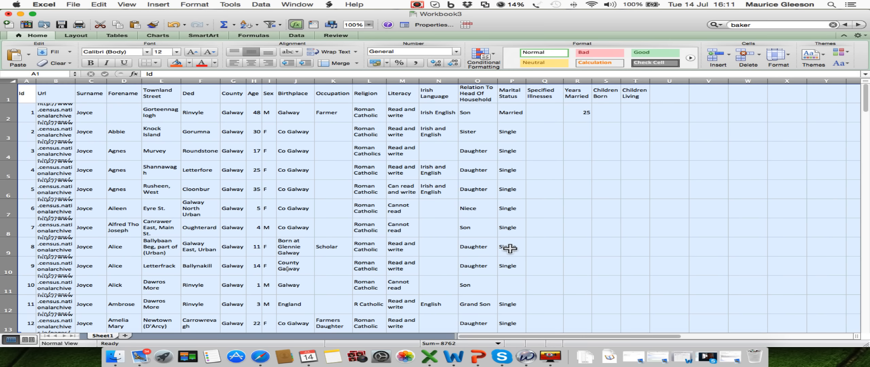
pyautogui.scroll(-5, 510, 248)
pyautogui.scroll(5, 510, 248)
# Switch to Safari, turn on Show all information for the census results, and review the additional columns through Children Living.
pyautogui.click(261, 354)
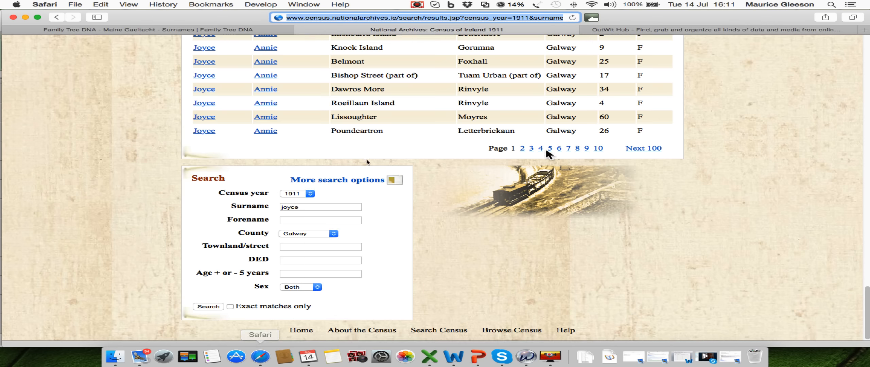
pyautogui.scroll(20, 660, 143)
pyautogui.scroll(10, 662, 147)
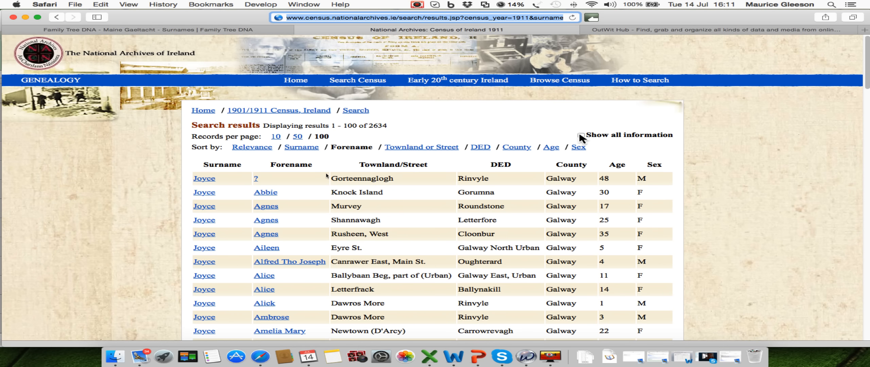
pyautogui.click(590, 135)
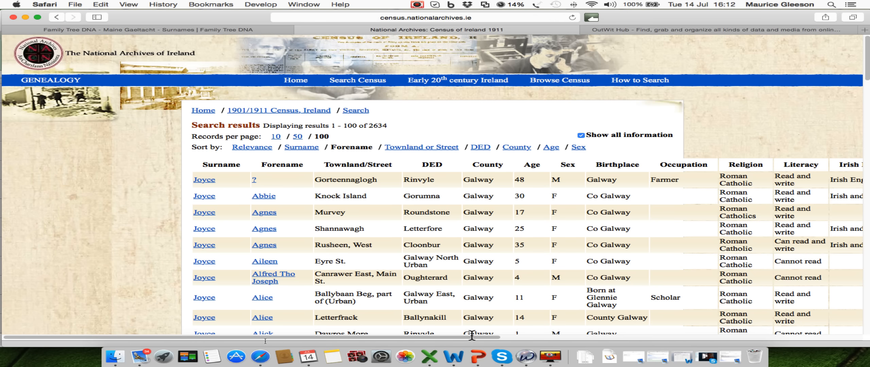
pyautogui.hscroll(15, 465, 337)
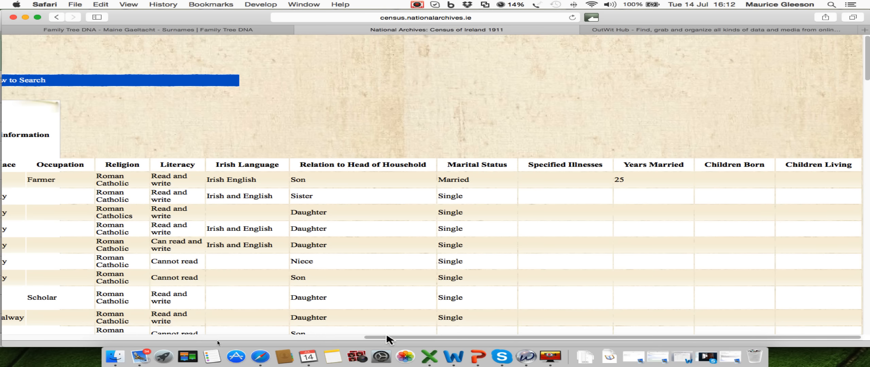
pyautogui.hscroll(-15, 388, 338)
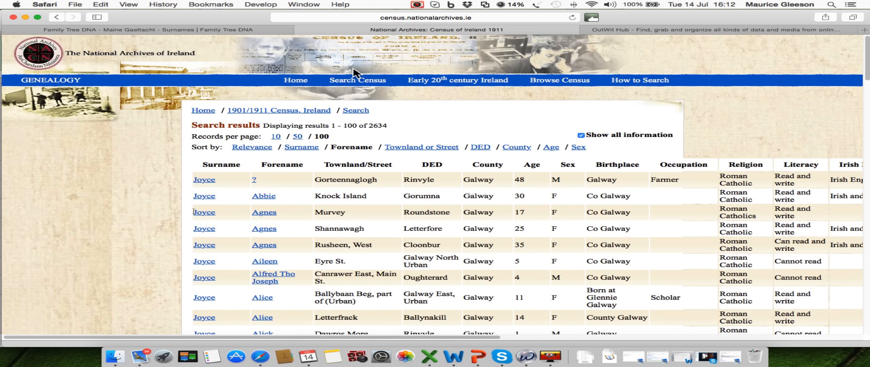
# Switch to OutWit Hub and check the extracted table's remaining columns from Occupation through Children Living.
pyautogui.click(526, 356)
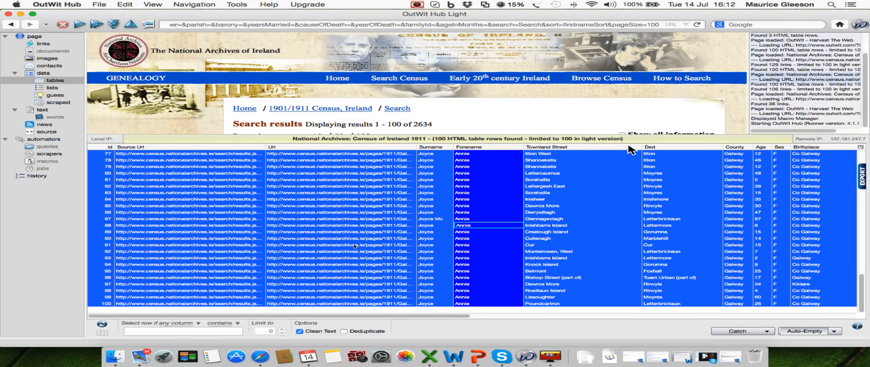
pyautogui.moveTo(466, 316); pyautogui.dragTo(504, 320)
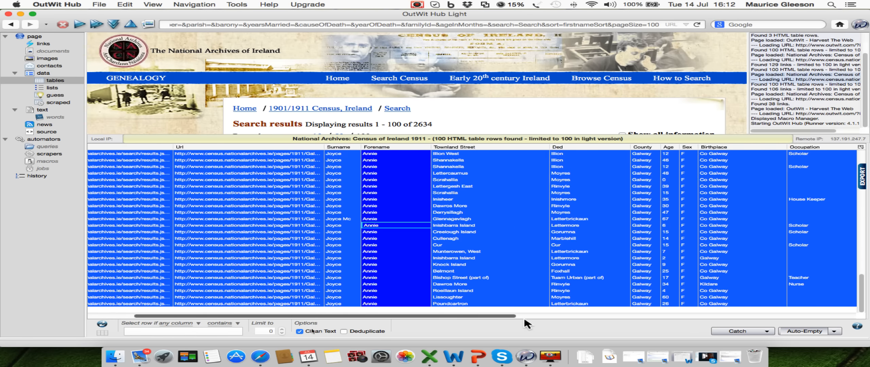
pyautogui.hscroll(20, 504, 321)
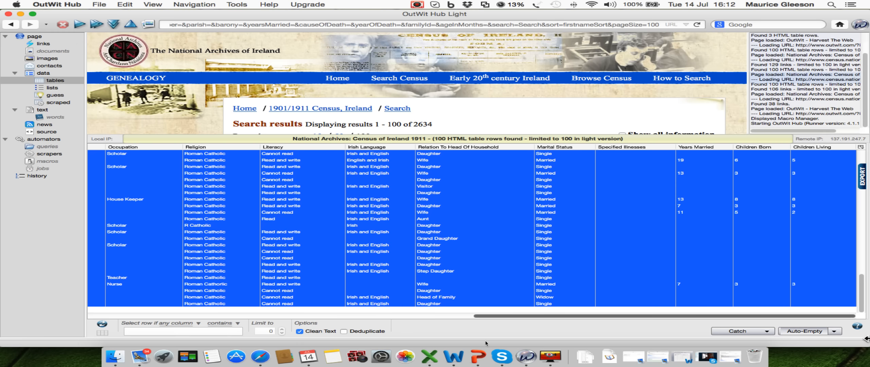
# Switch to Excel and review the pasted census records down to record 100, returning to the header row.
pyautogui.click(430, 360)
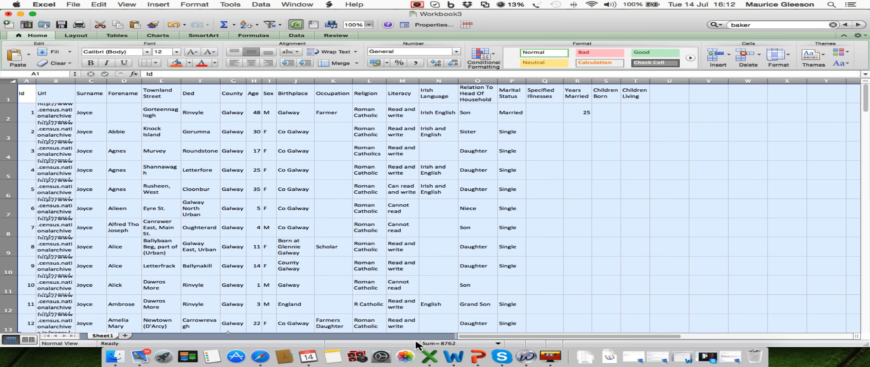
pyautogui.scroll(-15, 369, 242)
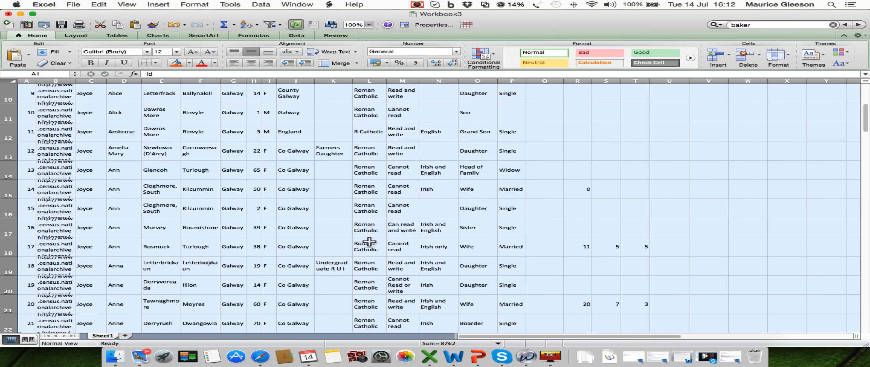
pyautogui.scroll(-11, 370, 241)
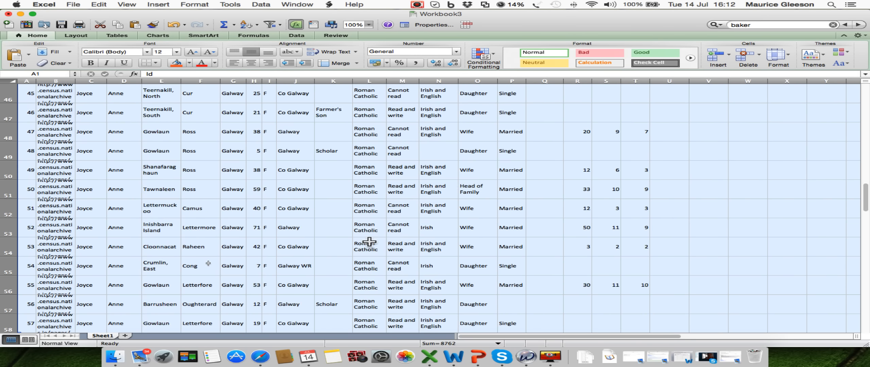
pyautogui.scroll(-15, 369, 241)
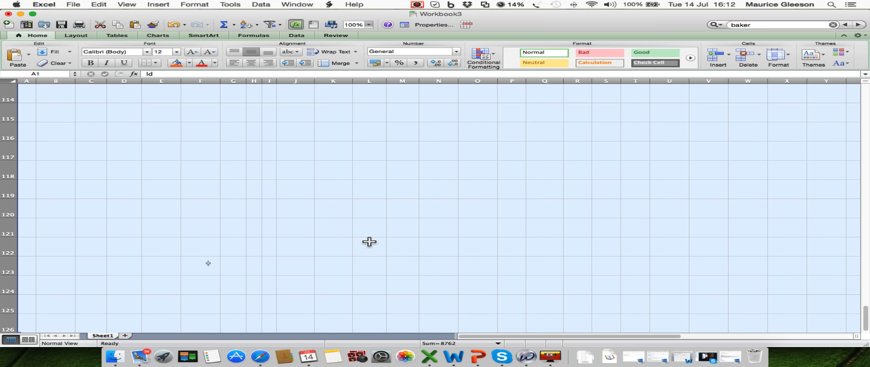
pyautogui.scroll(10, 370, 242)
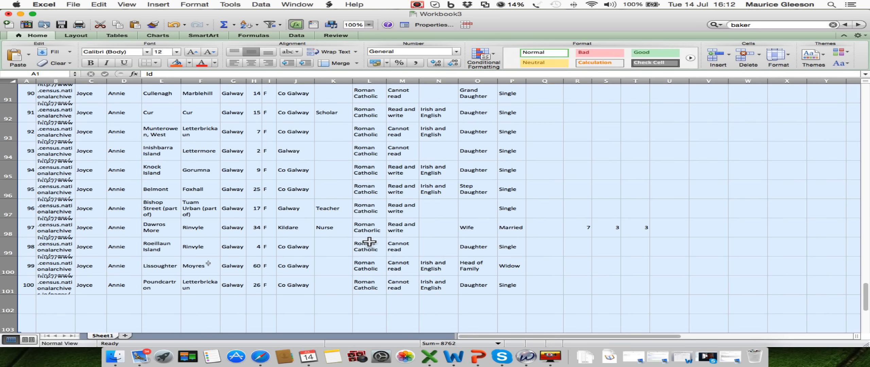
pyautogui.scroll(20, 369, 242)
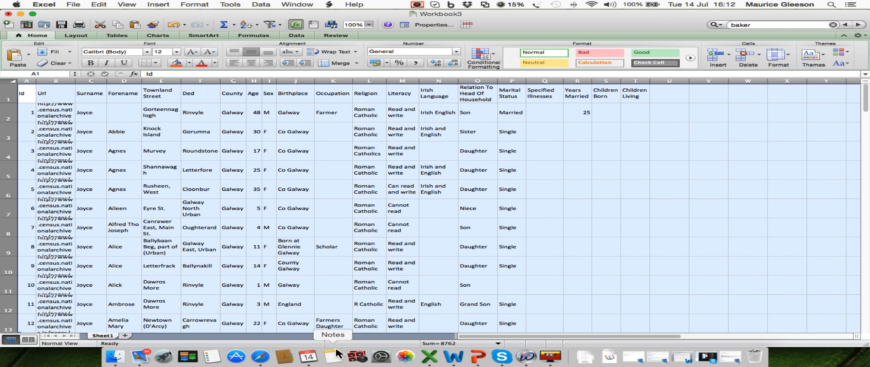
# Switch to Safari and go back through the visited pages to the National Archives Genealogy page to view its record collections.
pyautogui.click(261, 356)
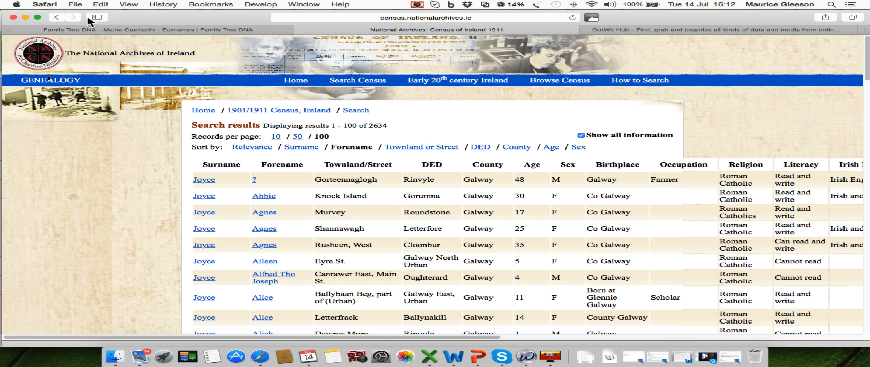
pyautogui.click(56, 17)
pyautogui.click(56, 17)
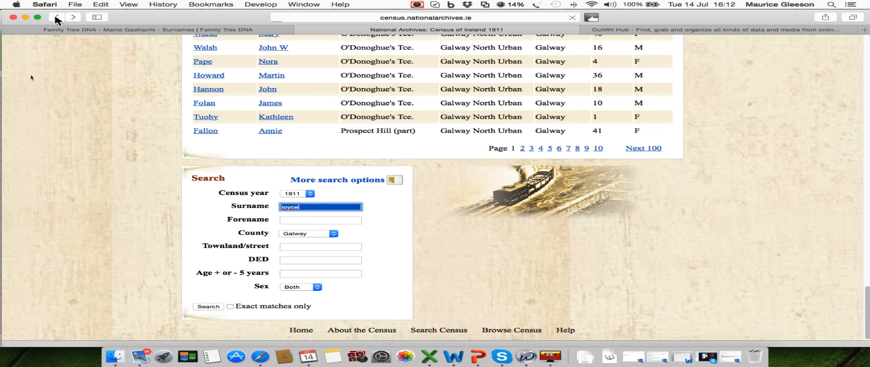
pyautogui.click(56, 17)
pyautogui.click(56, 17)
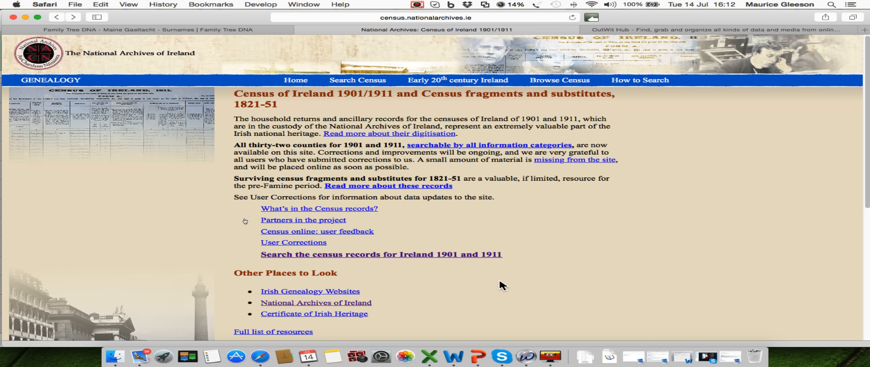
pyautogui.click(57, 18)
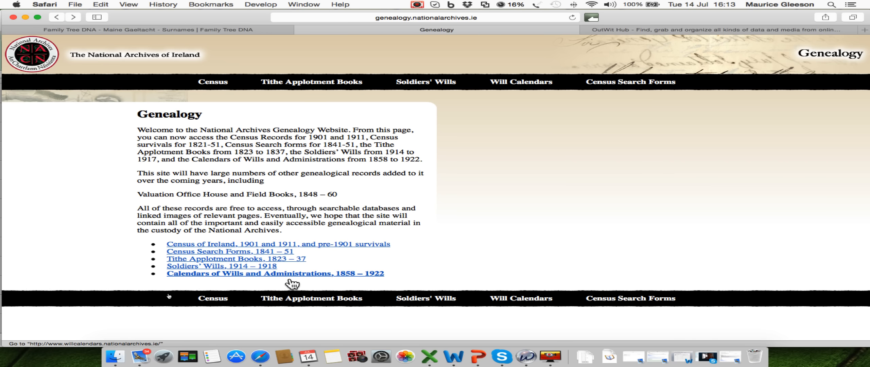
# Check the Excel workbook once more, and return to Safari and forward to the 1911 census search results for Joyce.
pyautogui.click(430, 357)
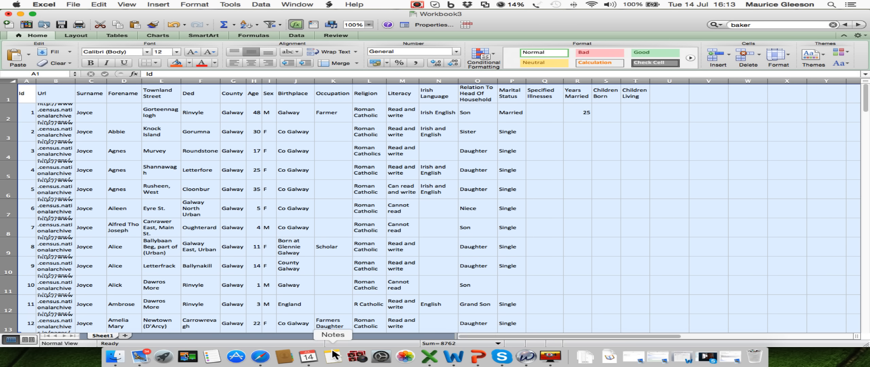
pyautogui.click(261, 357)
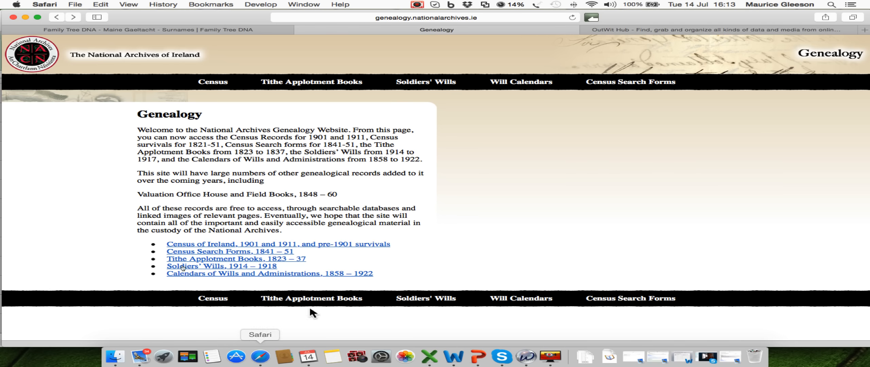
pyautogui.click(73, 17)
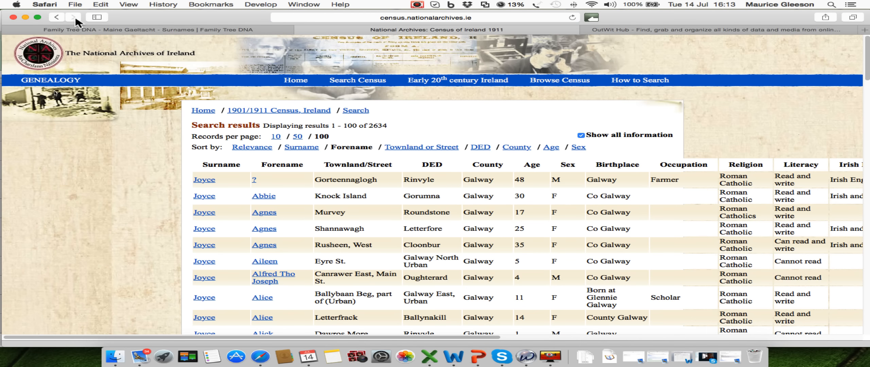
# Sort the 1911 Joyce search results by Townland or Street and review the grouped entries down to Ballybaan Beg.
pyautogui.click(439, 147)
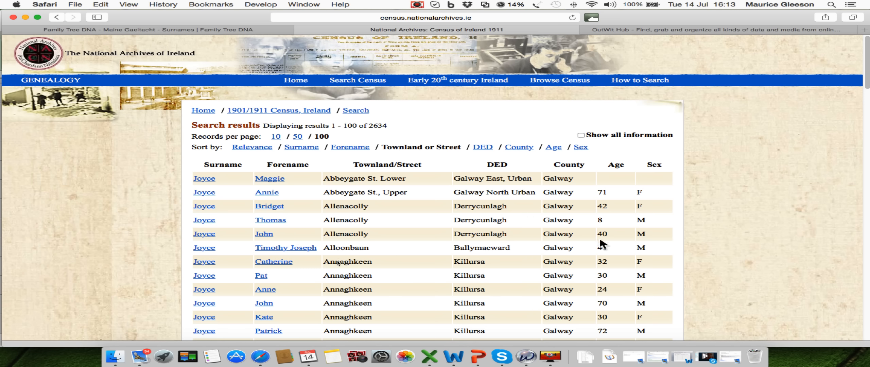
pyautogui.scroll(-5, 601, 244)
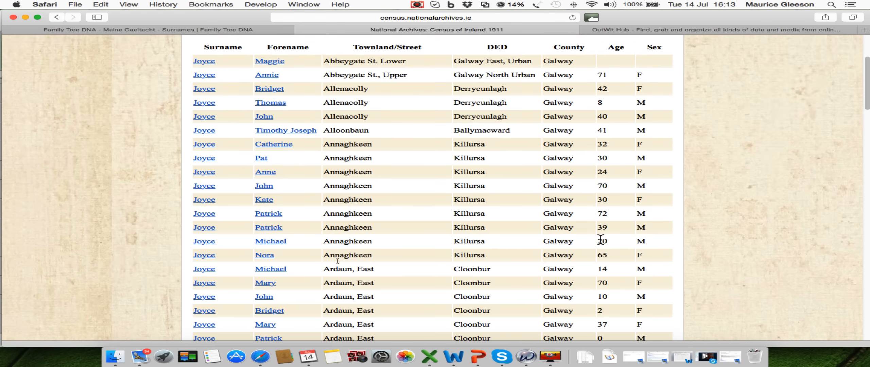
pyautogui.scroll(-4, 450, 188)
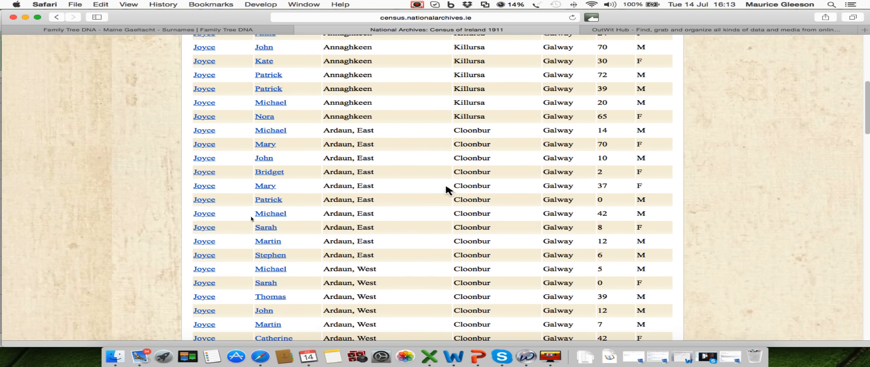
pyautogui.scroll(-12, 431, 197)
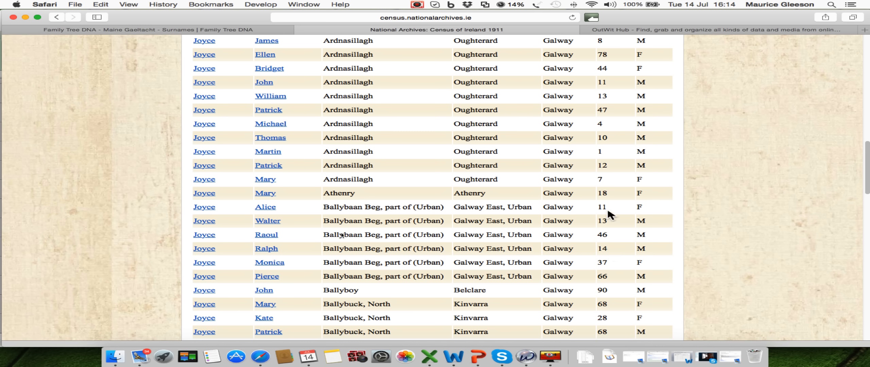
# View the household of the 66-year-old Joyce in Ballybaan Beg, return to the results, and open the 46-year-old Joyce's household there.
pyautogui.doubleClick(269, 250)
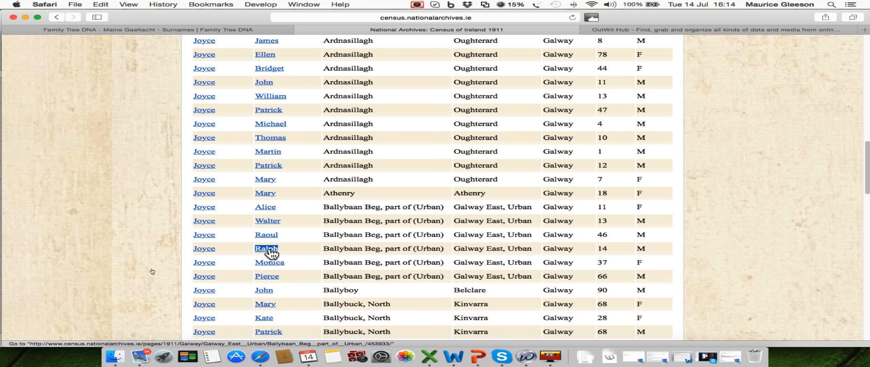
pyautogui.doubleClick(268, 235)
pyautogui.click(266, 277)
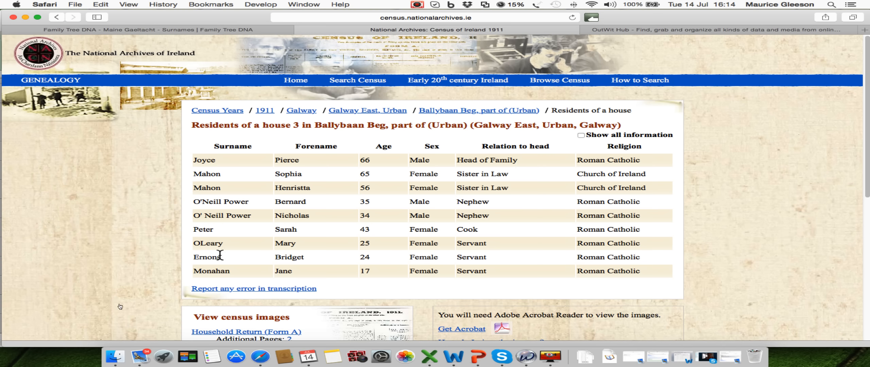
pyautogui.click(56, 17)
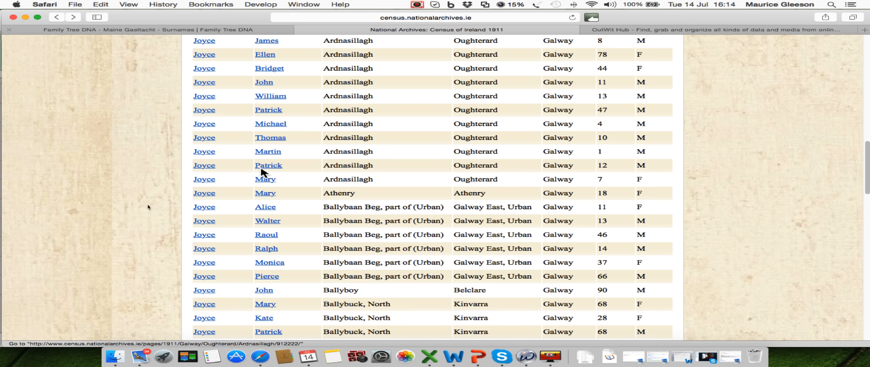
pyautogui.click(272, 262)
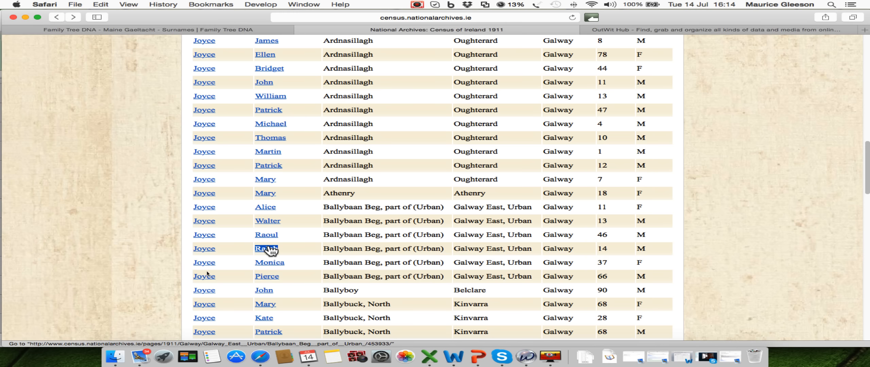
pyautogui.click(261, 235)
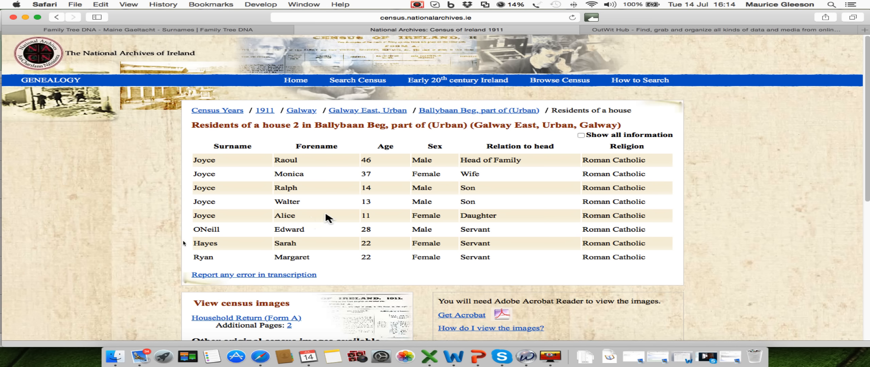
# Switch to the Excel workbook and clear the whole-sheet selection by selecting only the Religion cell of record 3.
pyautogui.click(430, 356)
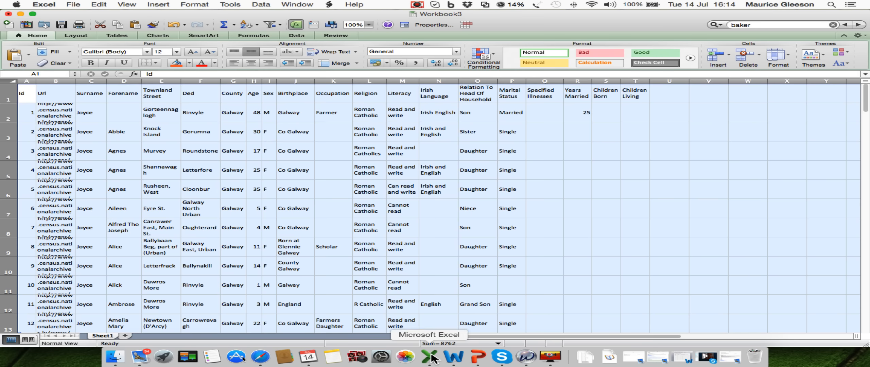
pyautogui.click(354, 153)
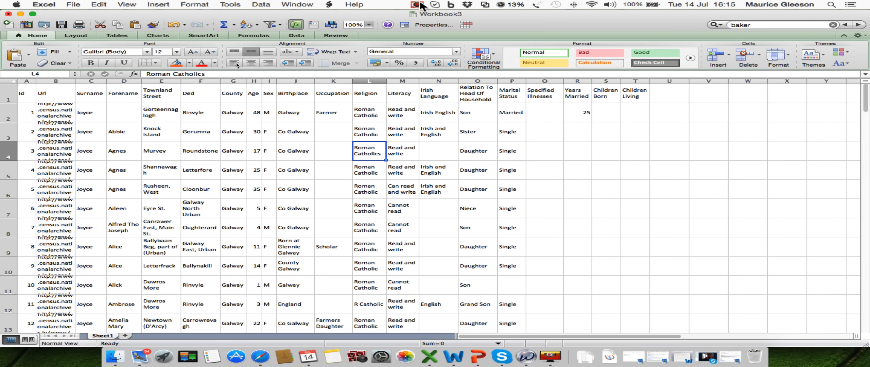